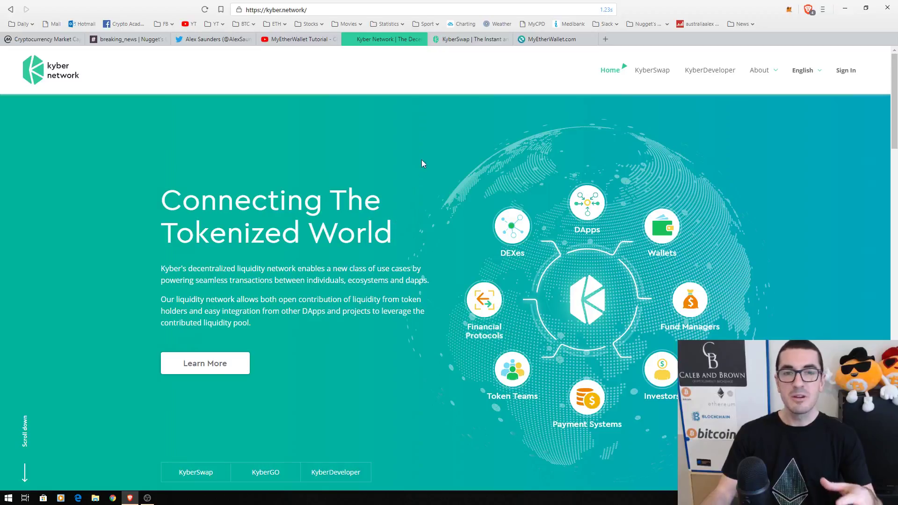
Tour the KyberSwap, MyEtherWallet, Kyber Network and YouTube 'MyEtherWallet Tutorial' tabs
click(470, 40)
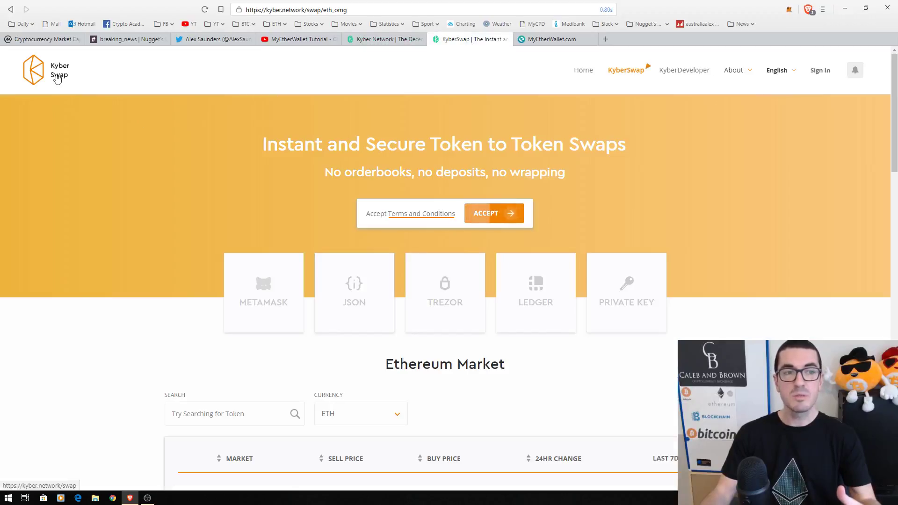
click(578, 41)
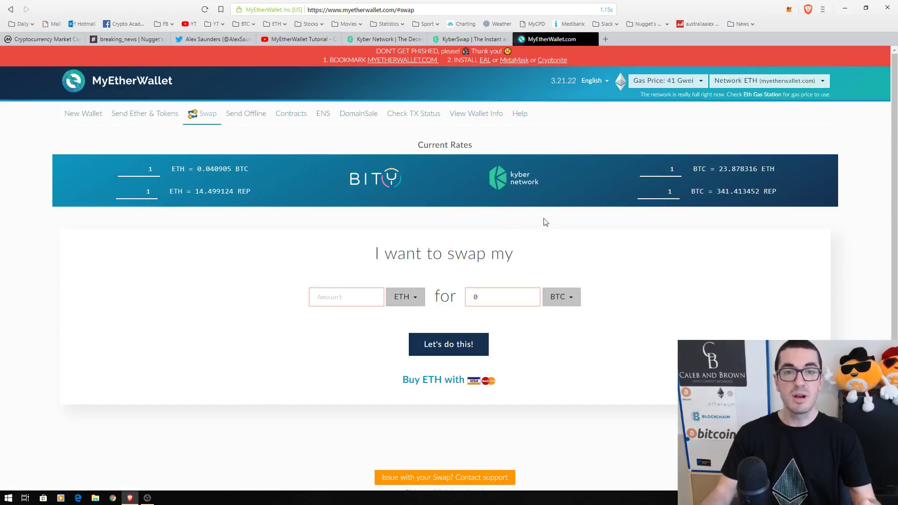
click(383, 39)
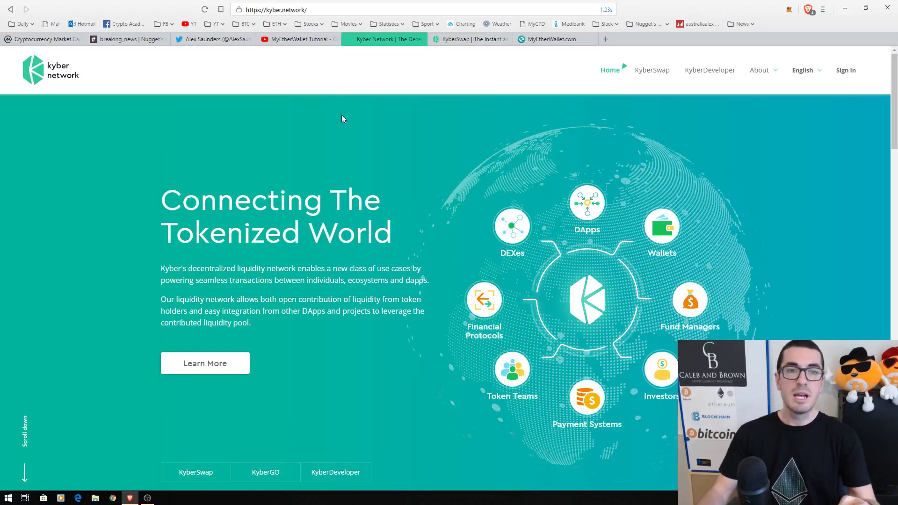
click(300, 41)
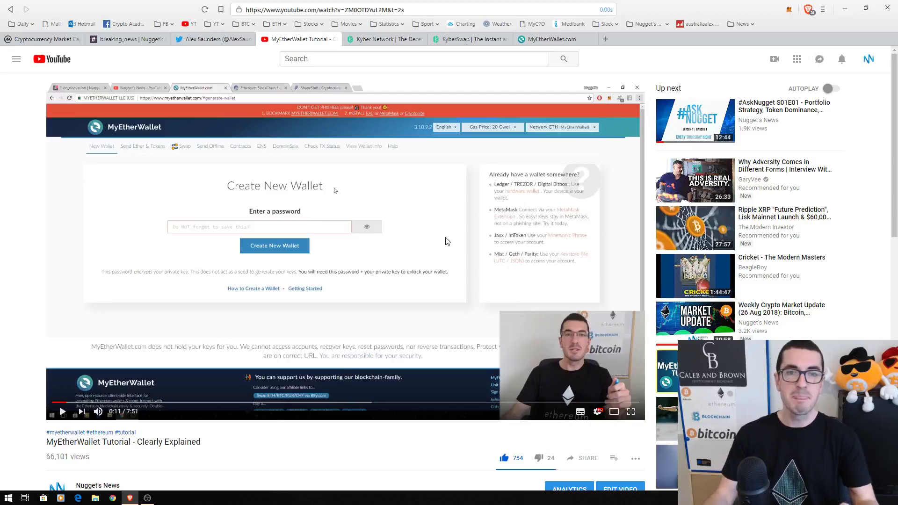
Accept KyberSwap's terms and connect MetaMask, showing its 0.101513 ETH balance for an ETH-to-OMG swap
click(469, 41)
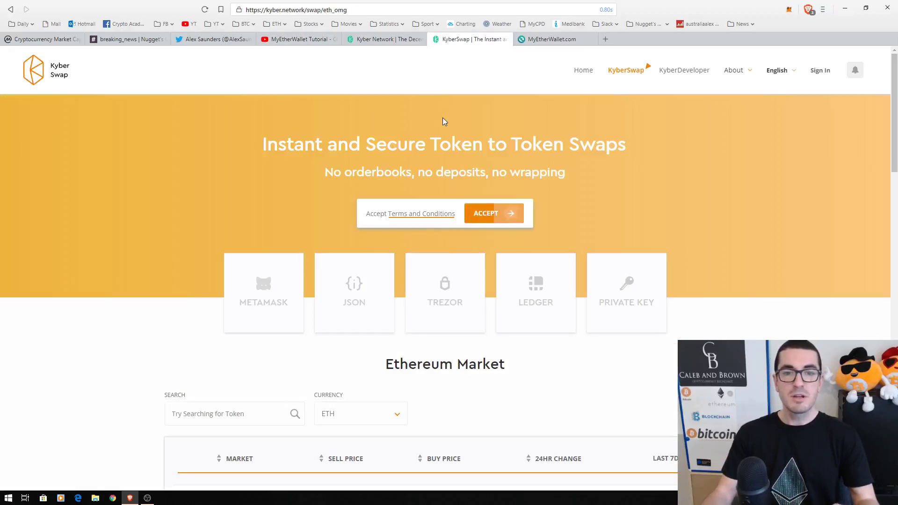
click(495, 214)
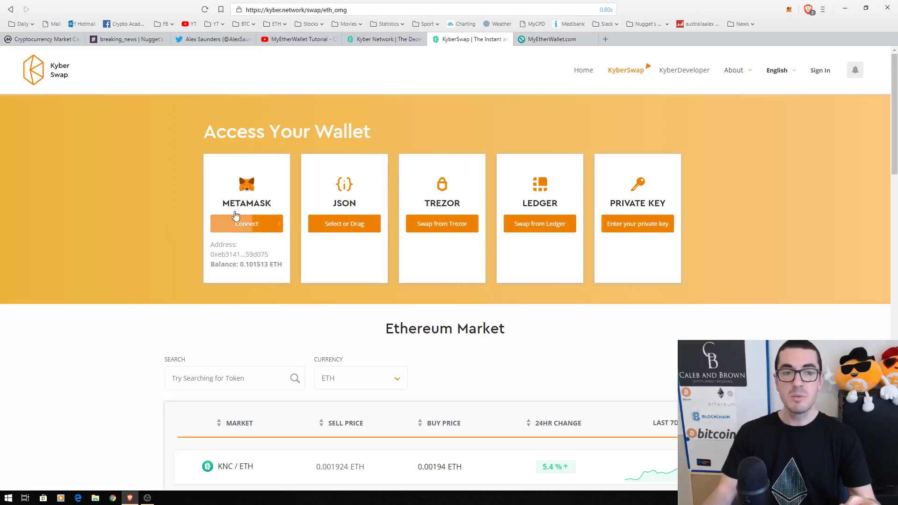
click(790, 10)
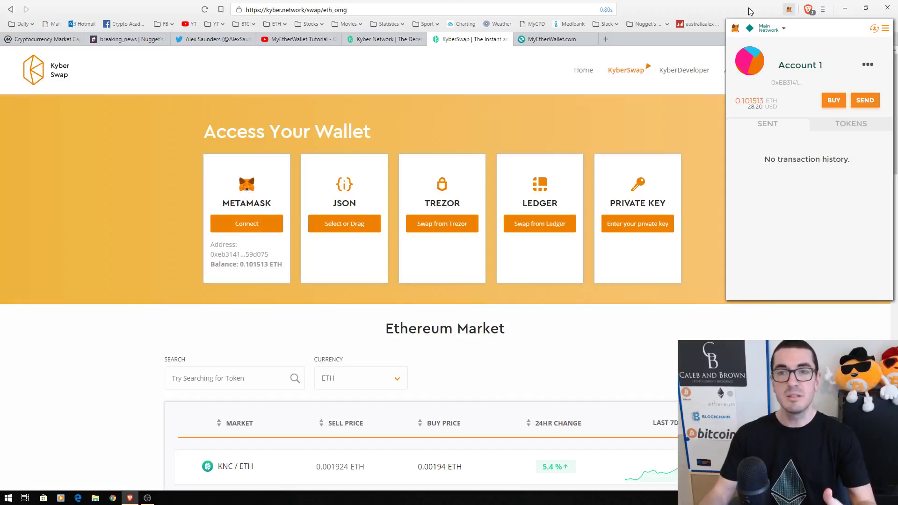
click(750, 11)
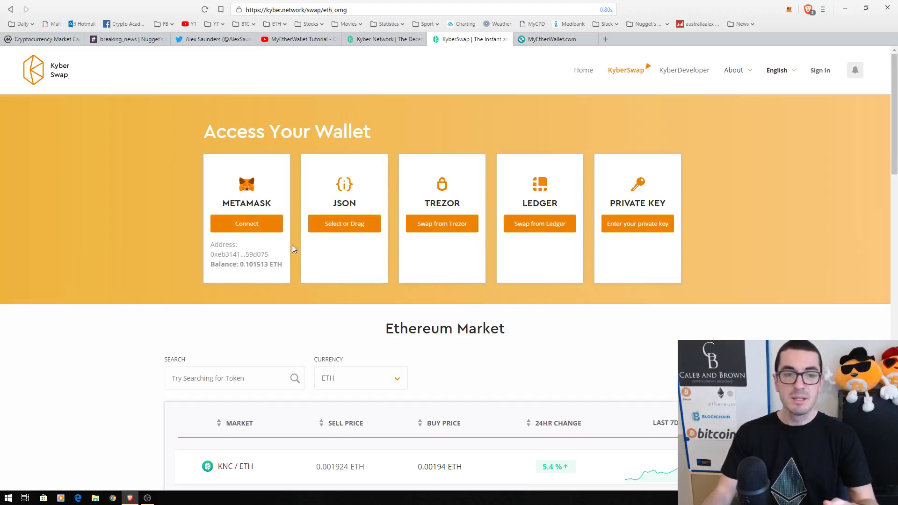
click(257, 226)
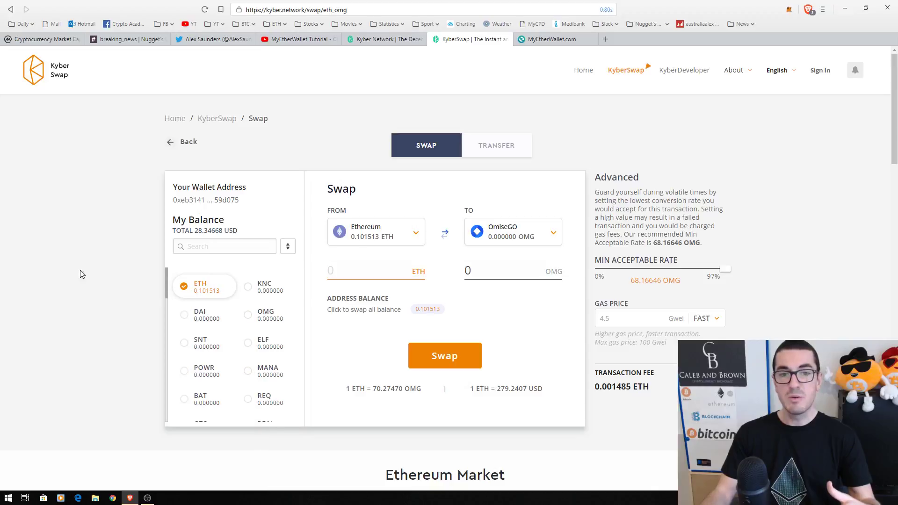
Glance at the Transfer form, browse the receive-token list, and keep OmiseGO as the target
click(497, 151)
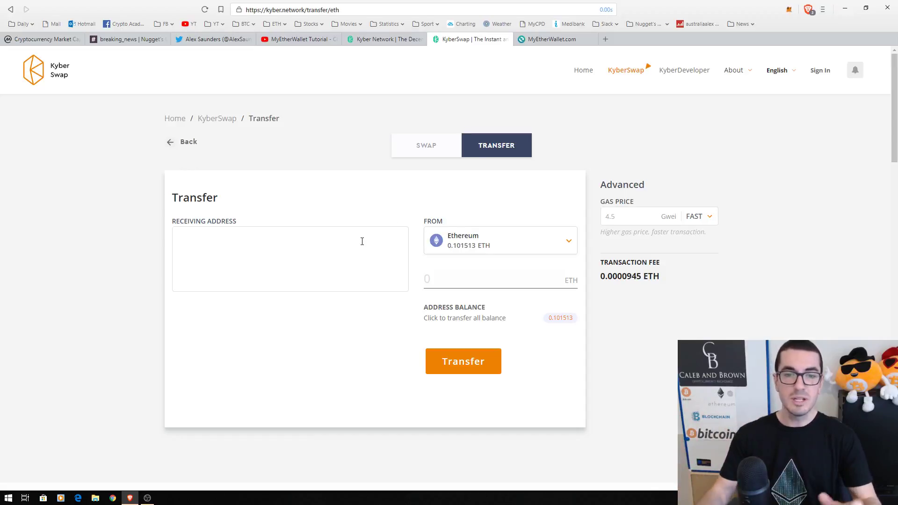
click(426, 153)
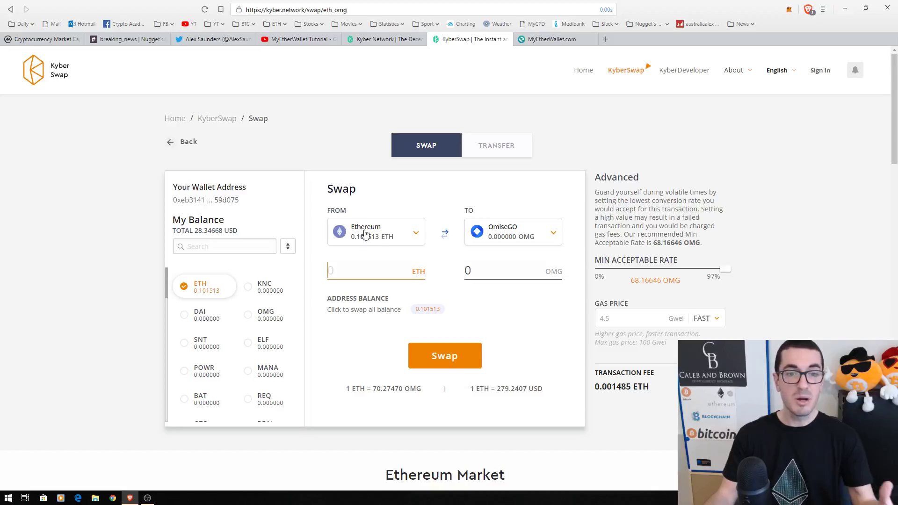
click(550, 236)
scroll(533, 306, down, 5)
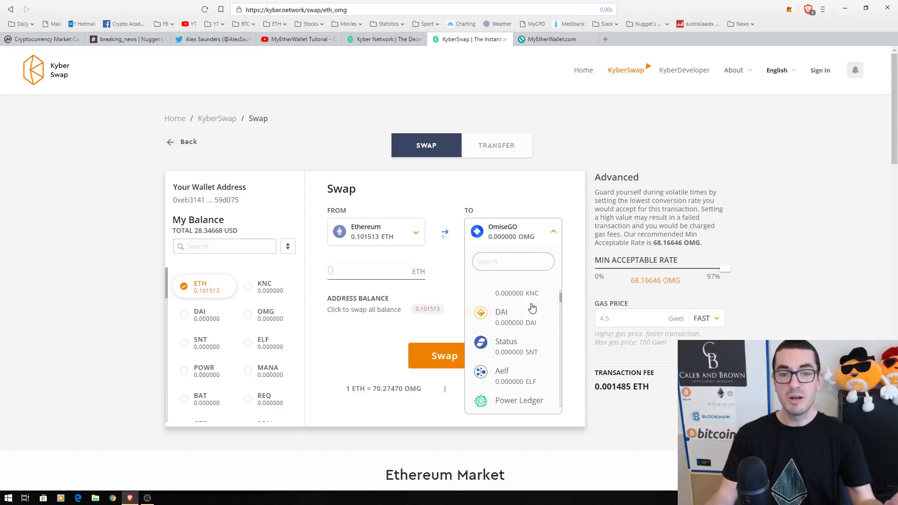
scroll(533, 305, down, 1)
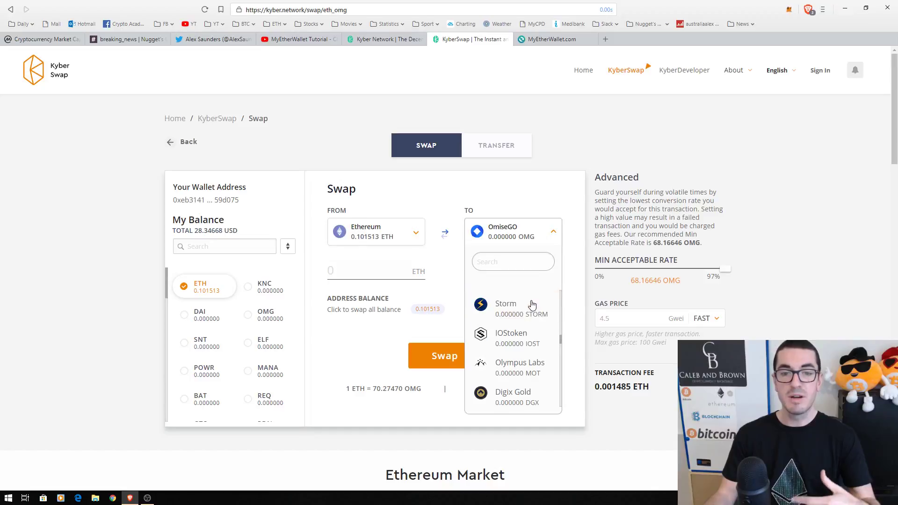
scroll(532, 305, up, 4)
scroll(532, 305, up, 3)
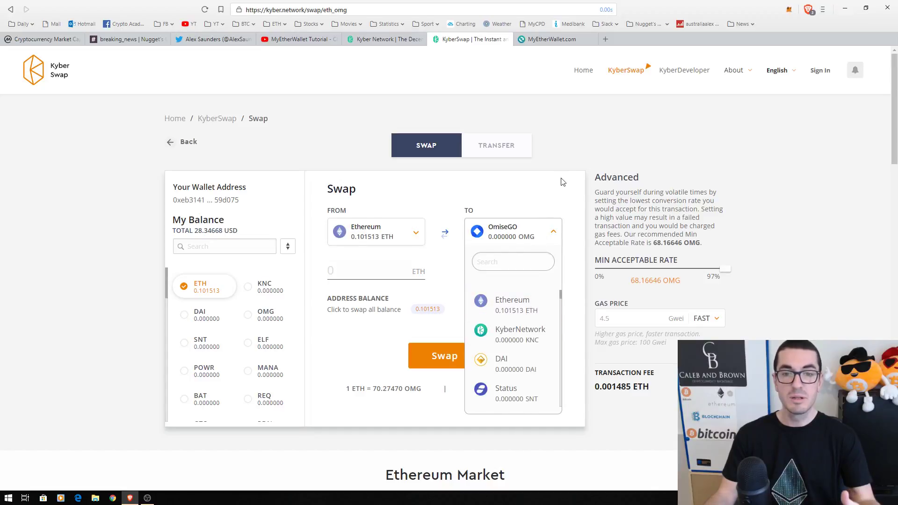
click(563, 182)
click(470, 269)
Receive 1 OMG for 0.014230 ETH, keep the minimum rate at 97%, and choose Standard 3.3 Gwei gas
text(1)
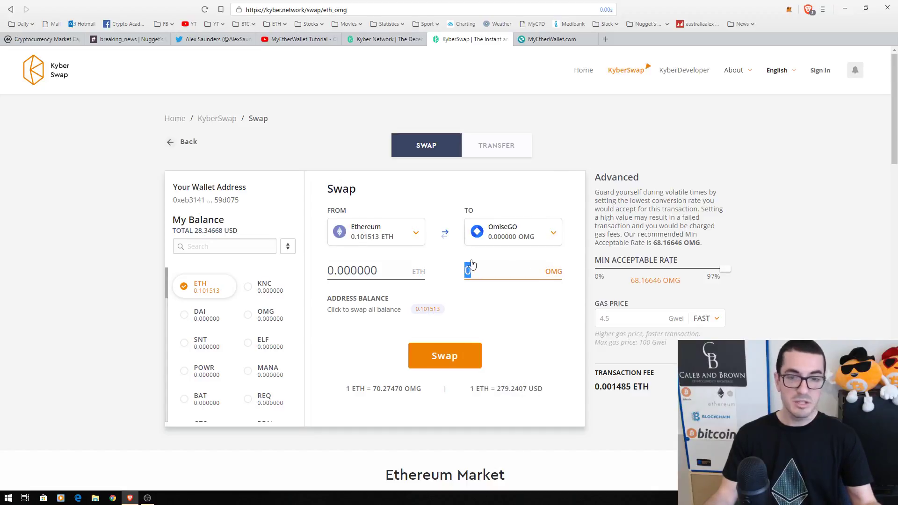
click(497, 295)
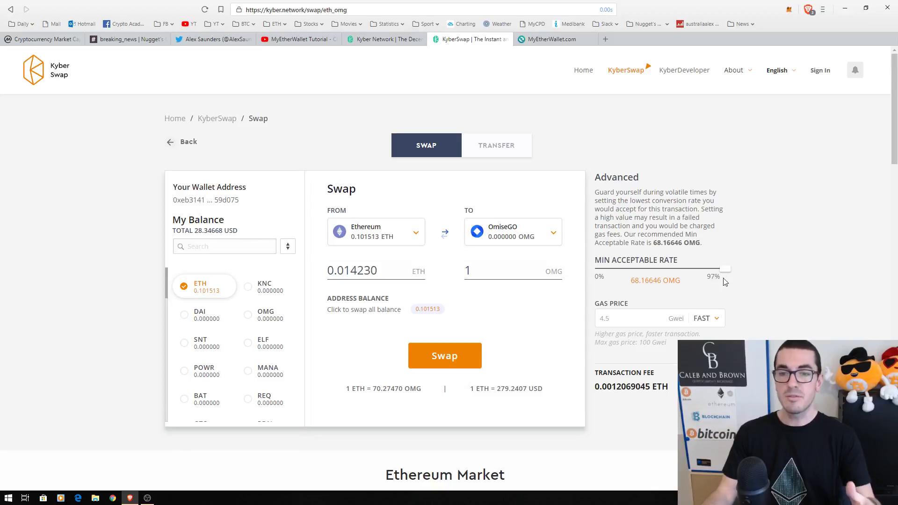
drag(723, 271, 732, 271)
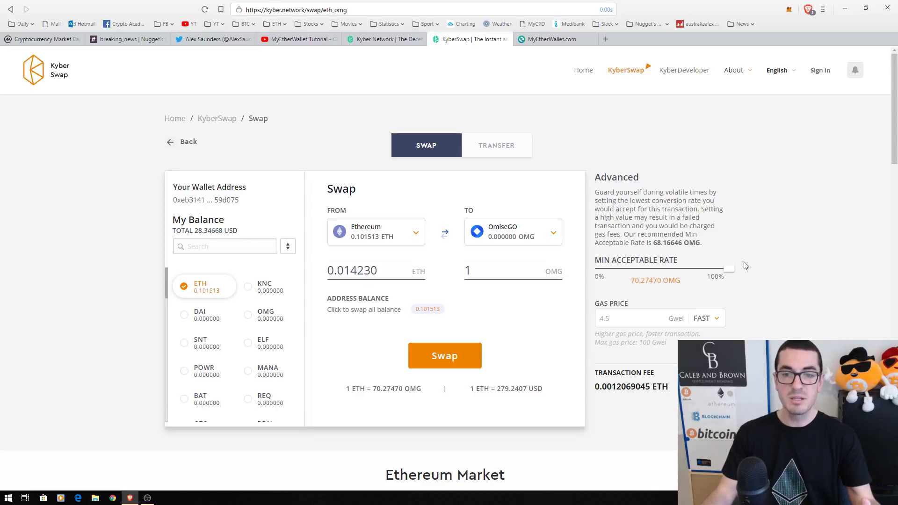
drag(724, 272, 719, 273)
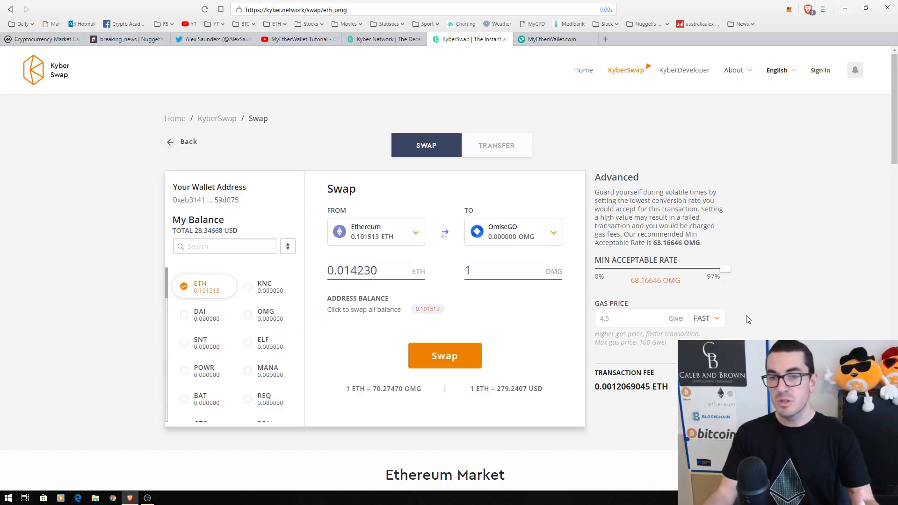
click(715, 320)
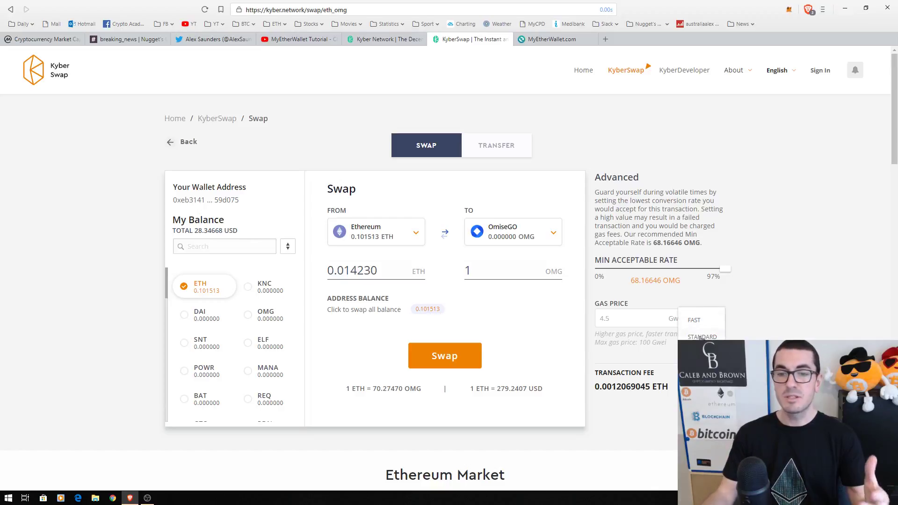
click(701, 336)
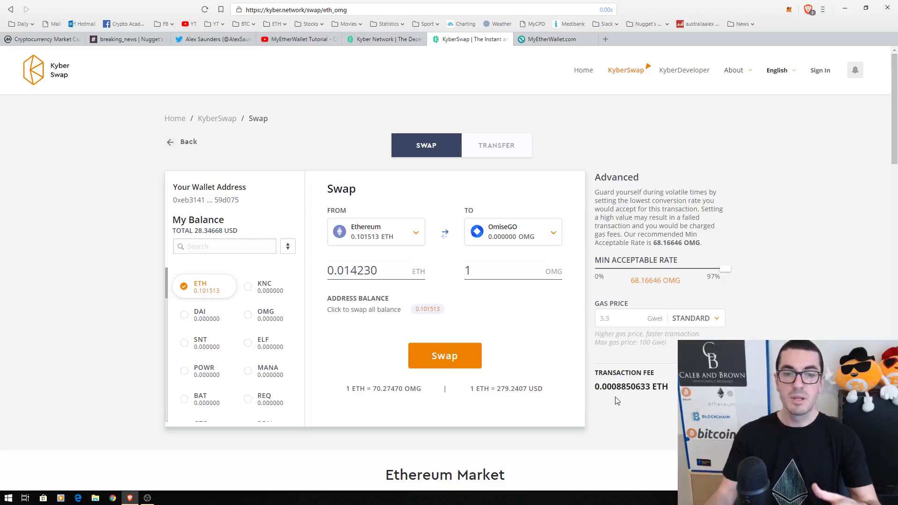
Bring up the Confirm Swap summary for 0.01423 ETH to 1 OMG and dismiss it unconfirmed
click(444, 356)
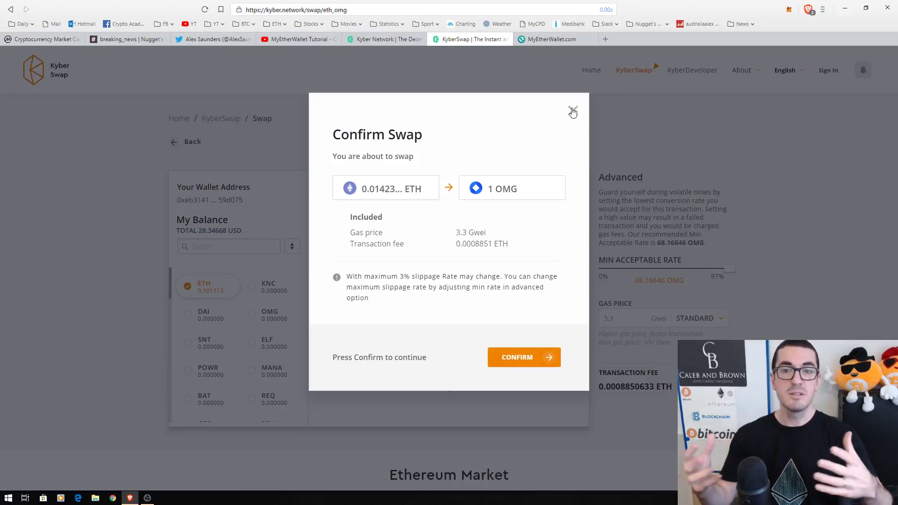
click(572, 111)
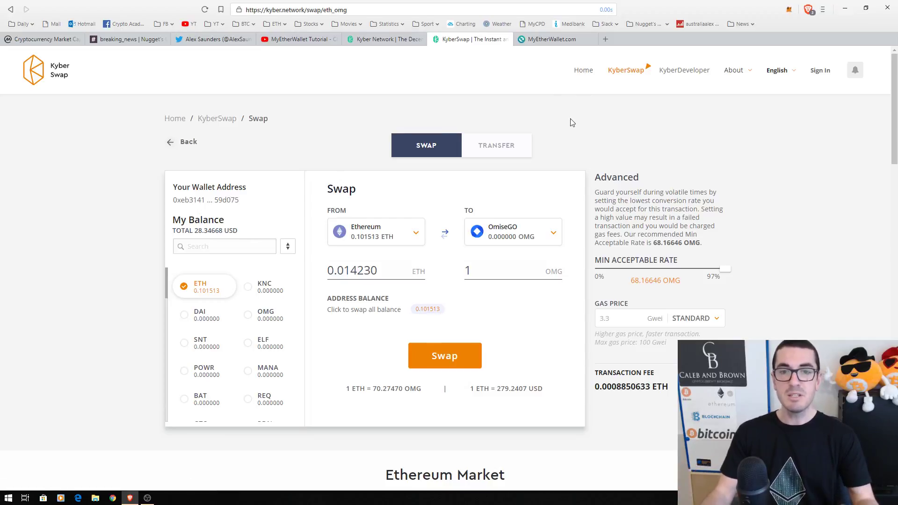
On MyEtherWallet, request 1 OMG for ETH through Kyber, producing a 0.014248 ETH order
click(578, 42)
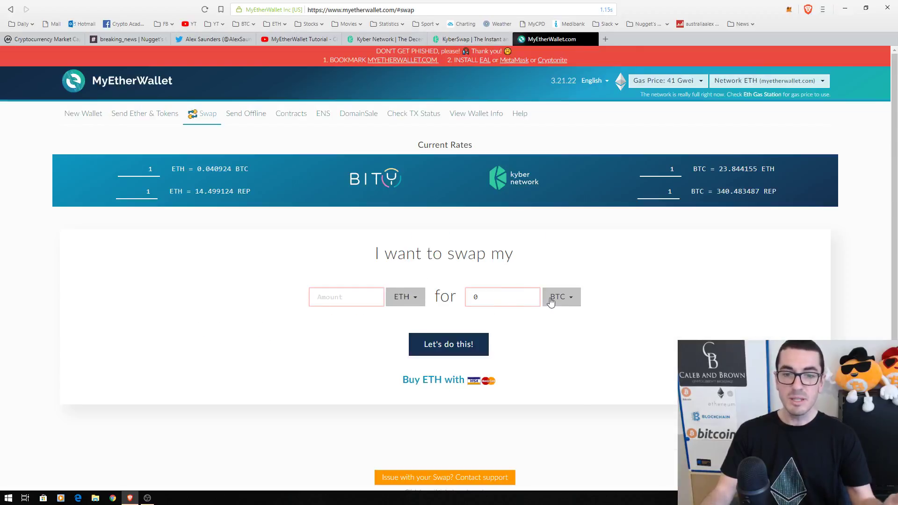
click(551, 302)
click(527, 340)
key(BackSpace)
text(1)
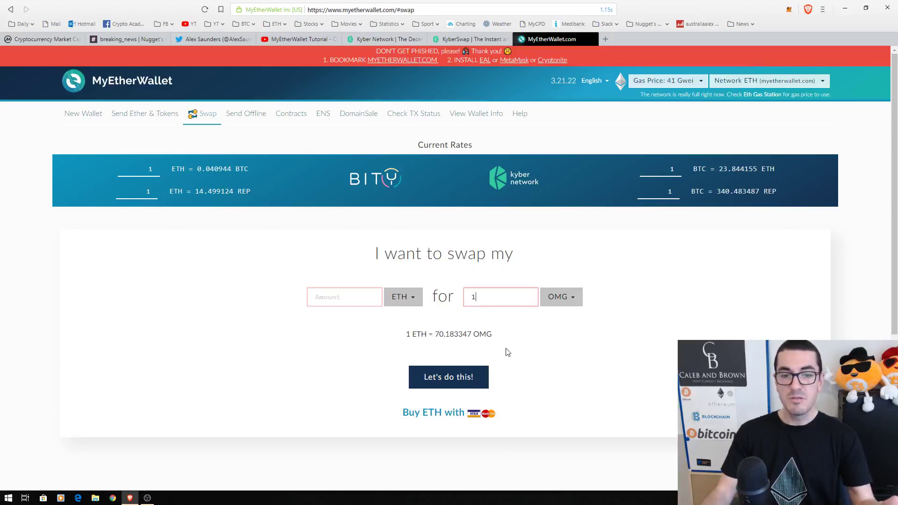
click(463, 377)
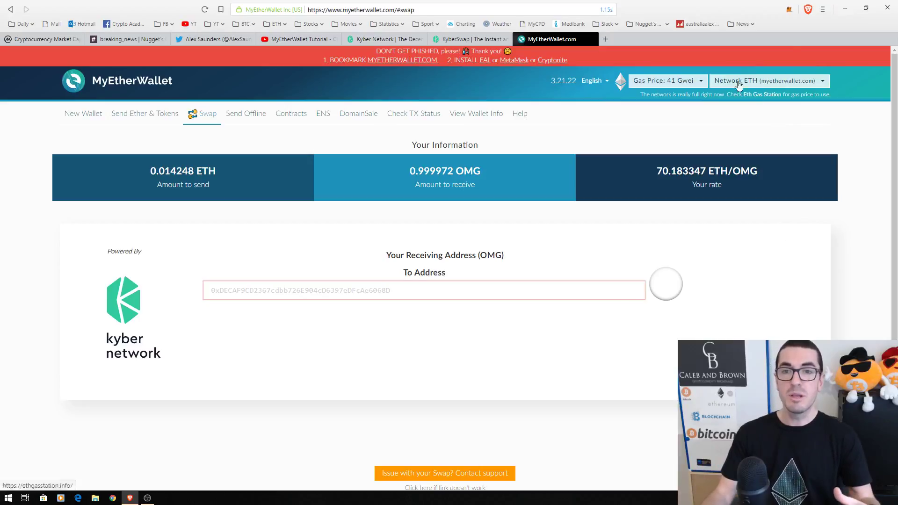
Copy the MetaMask account address and paste it in as the OMG receiving address
click(790, 10)
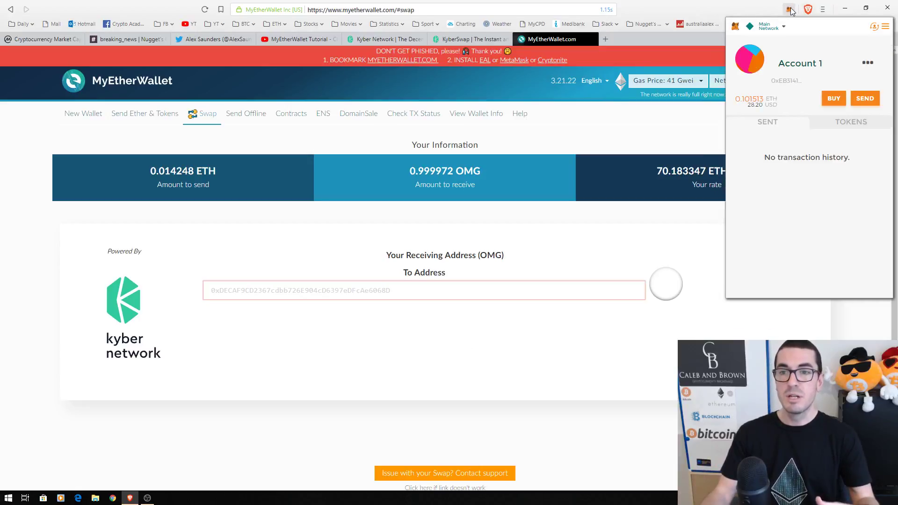
click(868, 64)
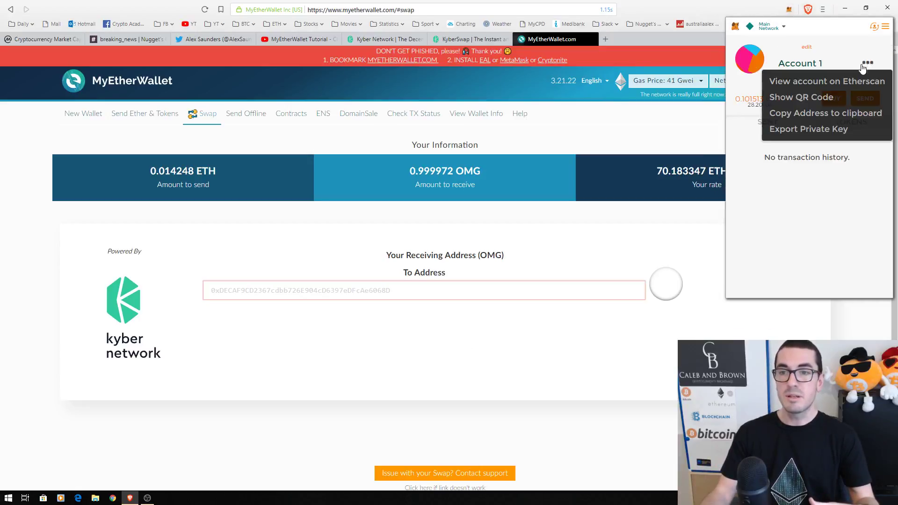
click(815, 116)
right_click(408, 290)
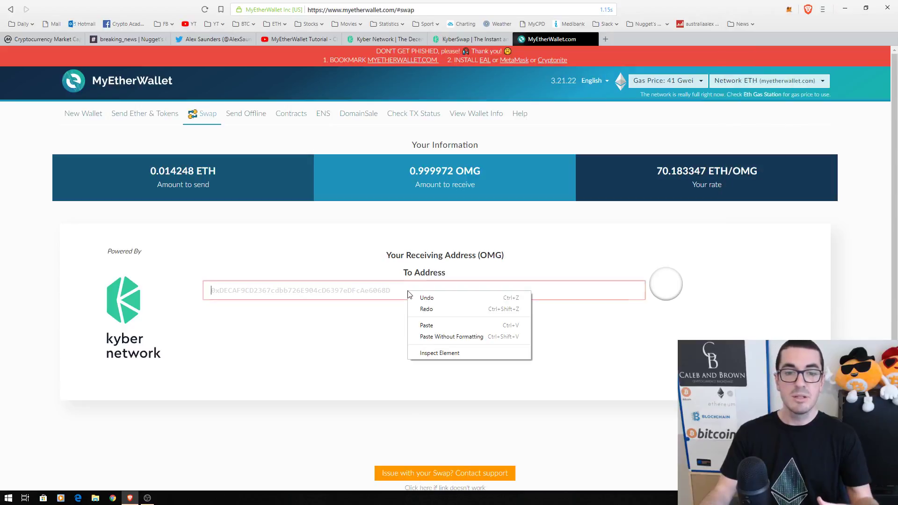
click(425, 325)
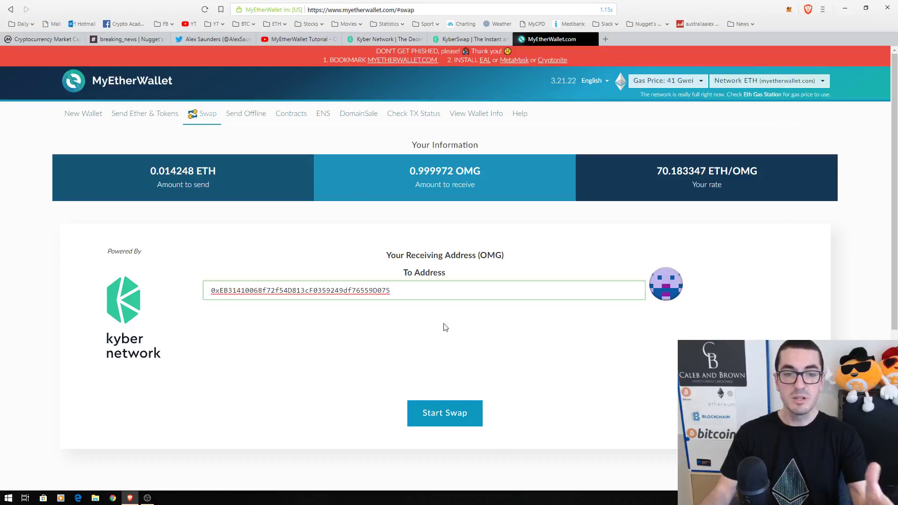
Start the swap order and unlock the wallet with the MetaMask / Mist option
click(436, 416)
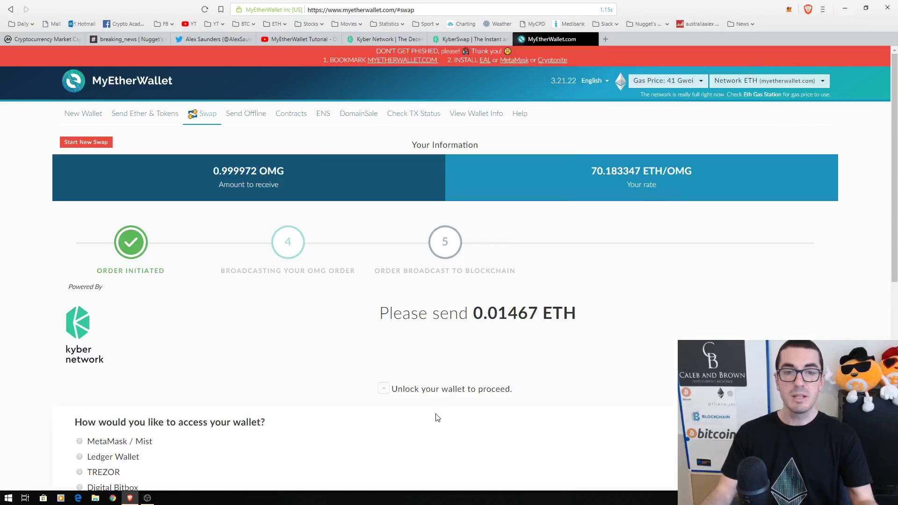
scroll(567, 329, down, 2)
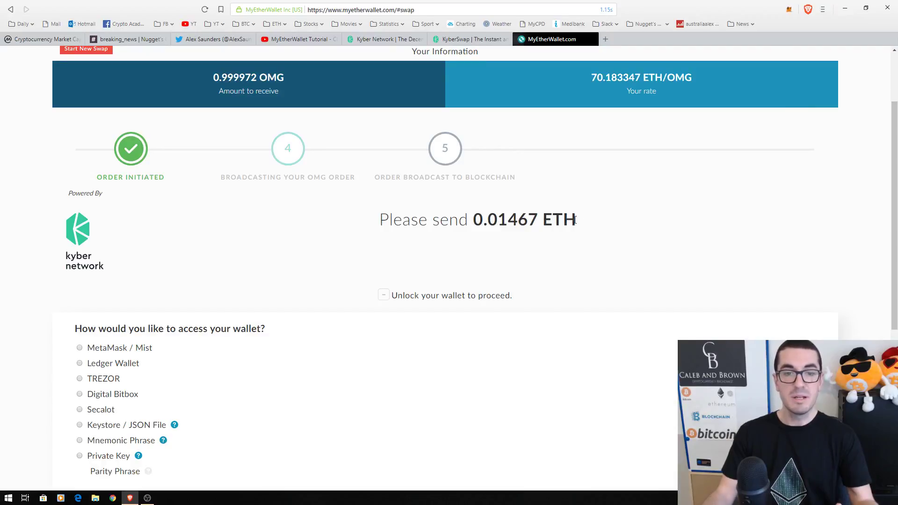
scroll(575, 220, down, 2)
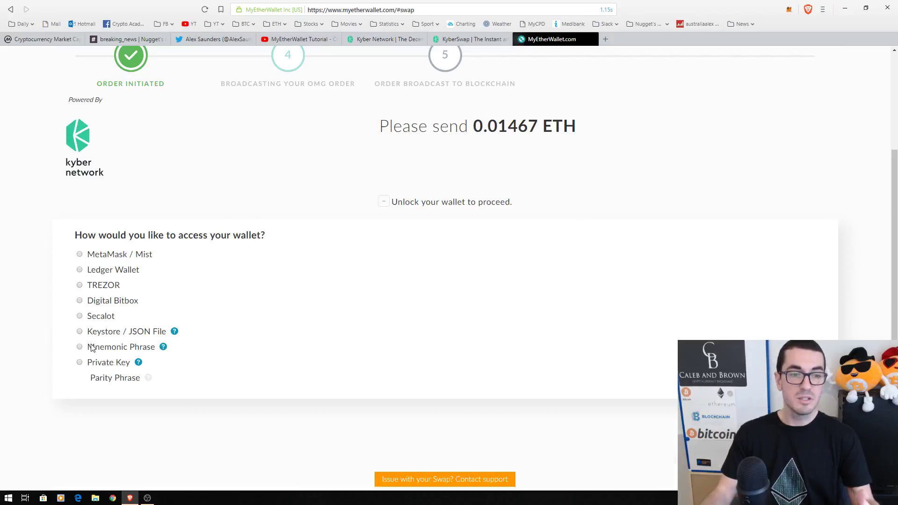
click(78, 256)
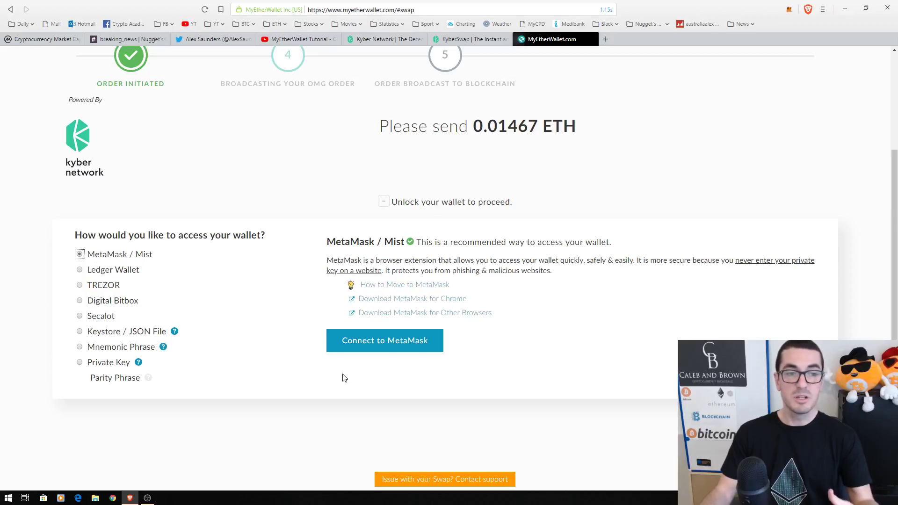
click(370, 346)
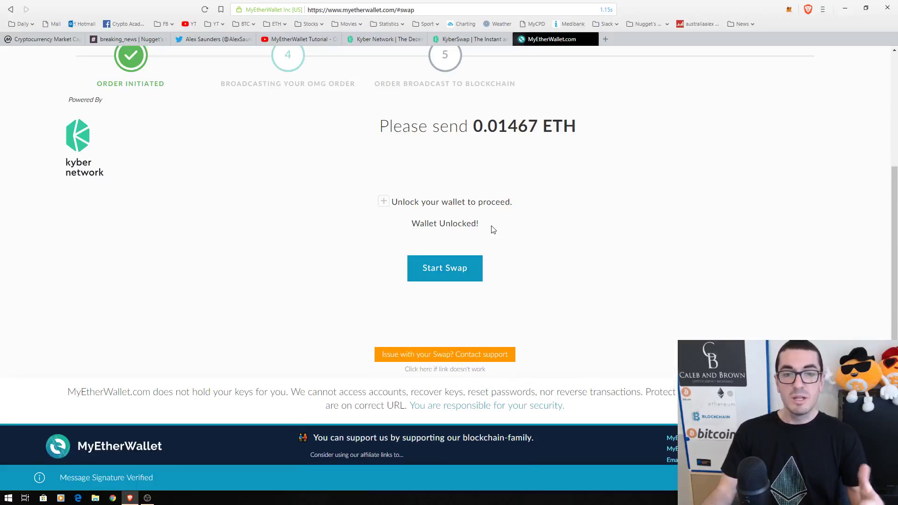
Open the 0.014248 ETH send confirmation, check the sending address, and cancel it
click(445, 275)
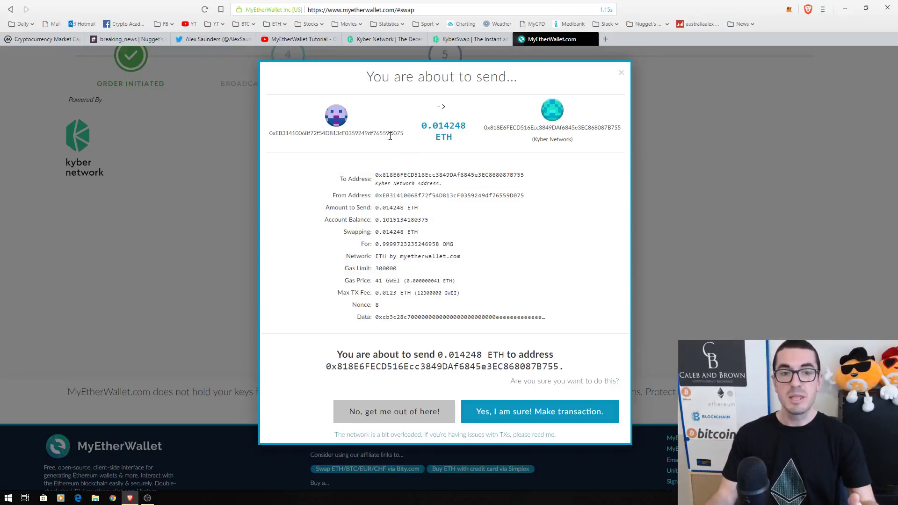
drag(389, 135, 404, 137)
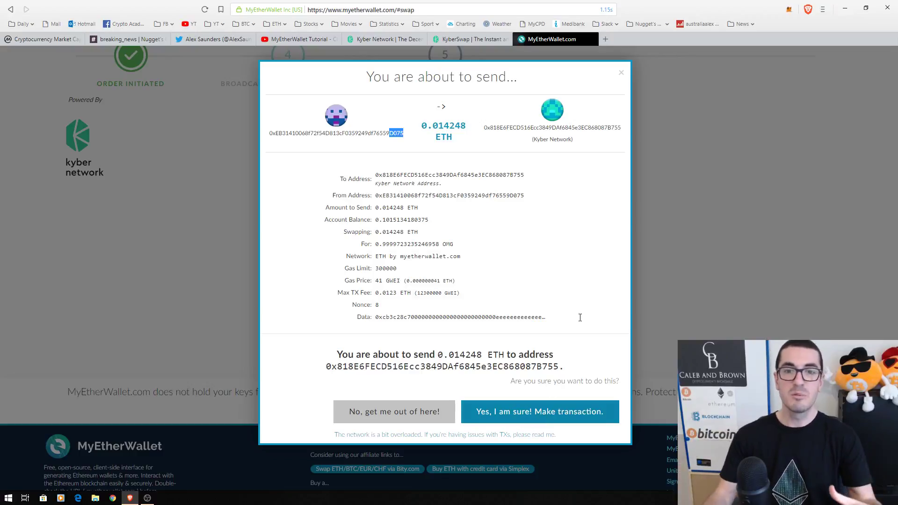
click(621, 75)
Go back to the KyberSwap tab, then on to the Kyber Network homepage
scroll(566, 197, up, 3)
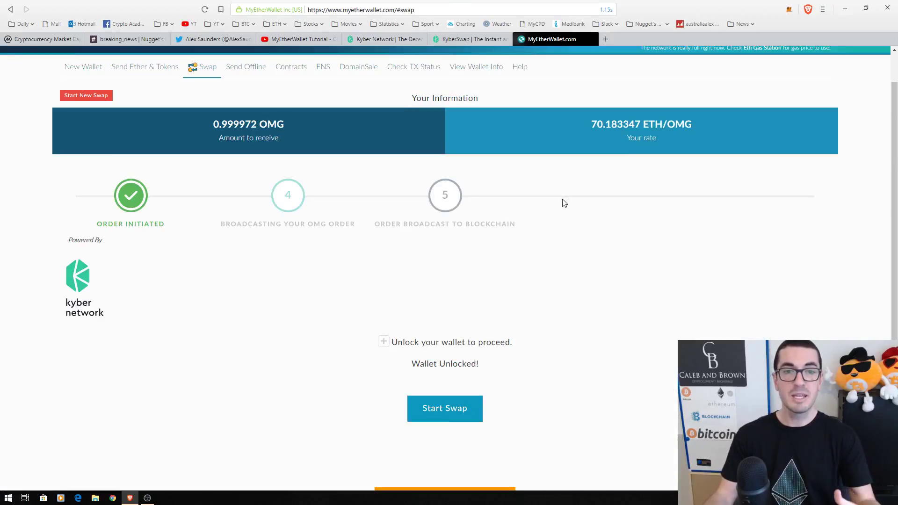
scroll(564, 202, up, 1)
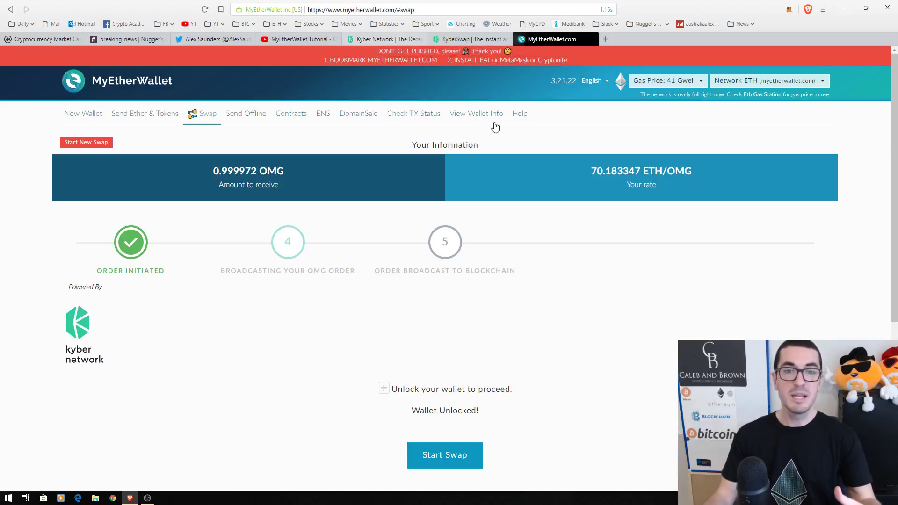
click(473, 40)
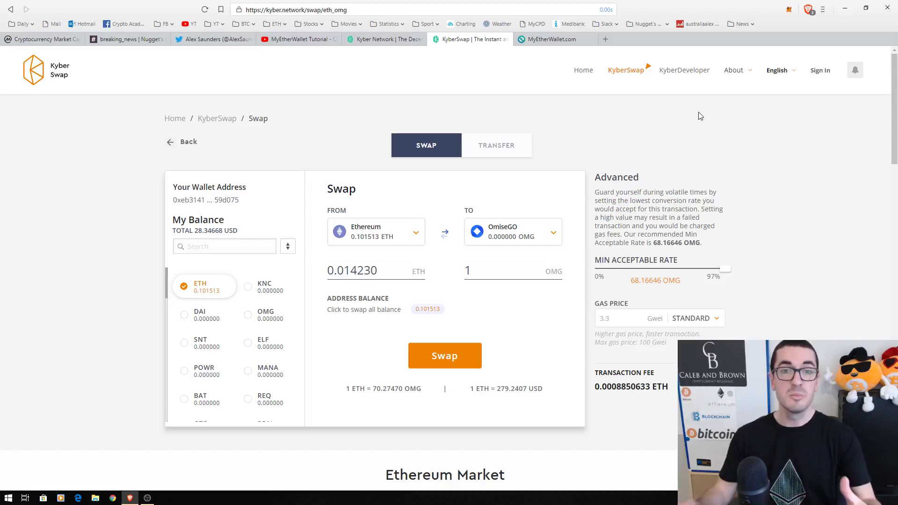
click(381, 40)
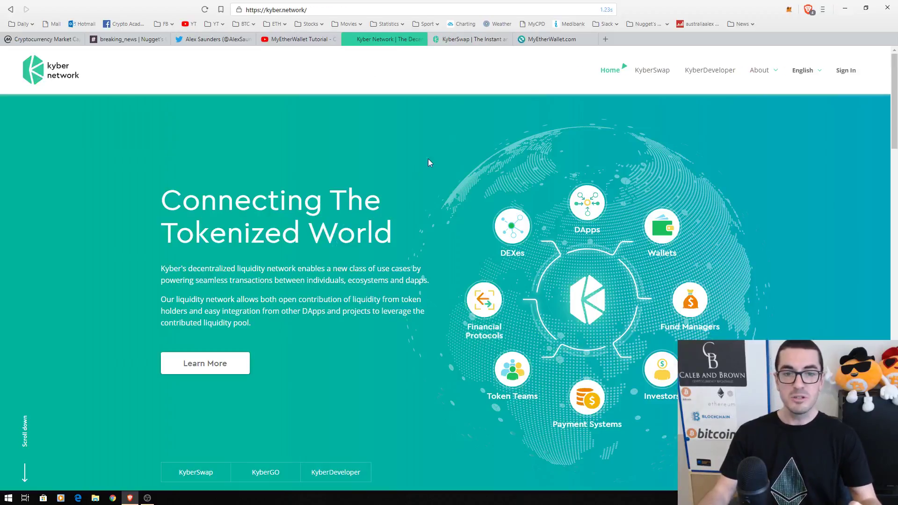